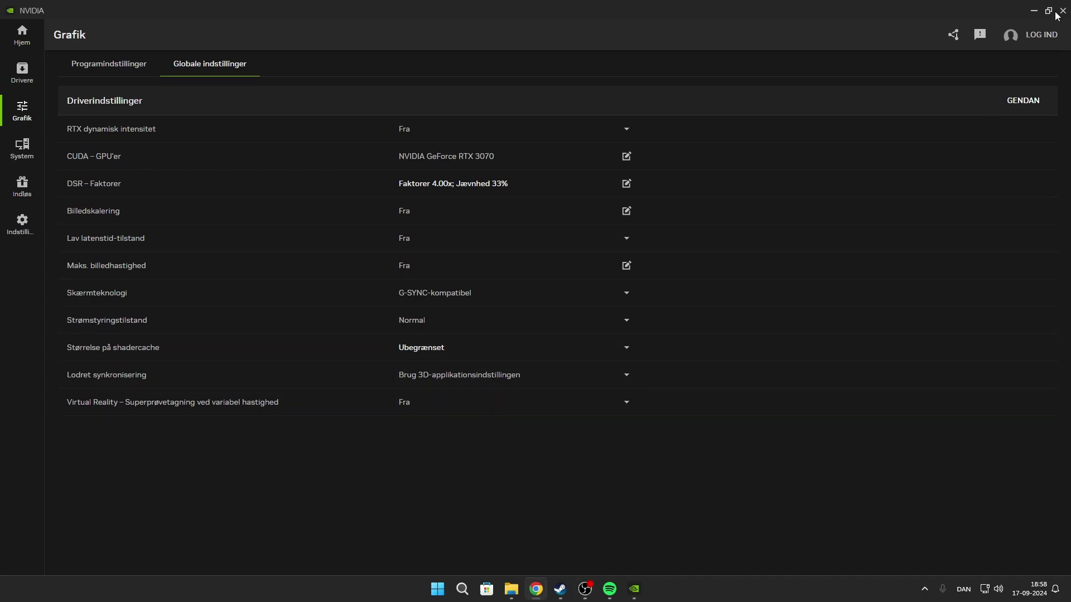
Step: Open the taskbar search to look up 'nvidia'
click(462, 590)
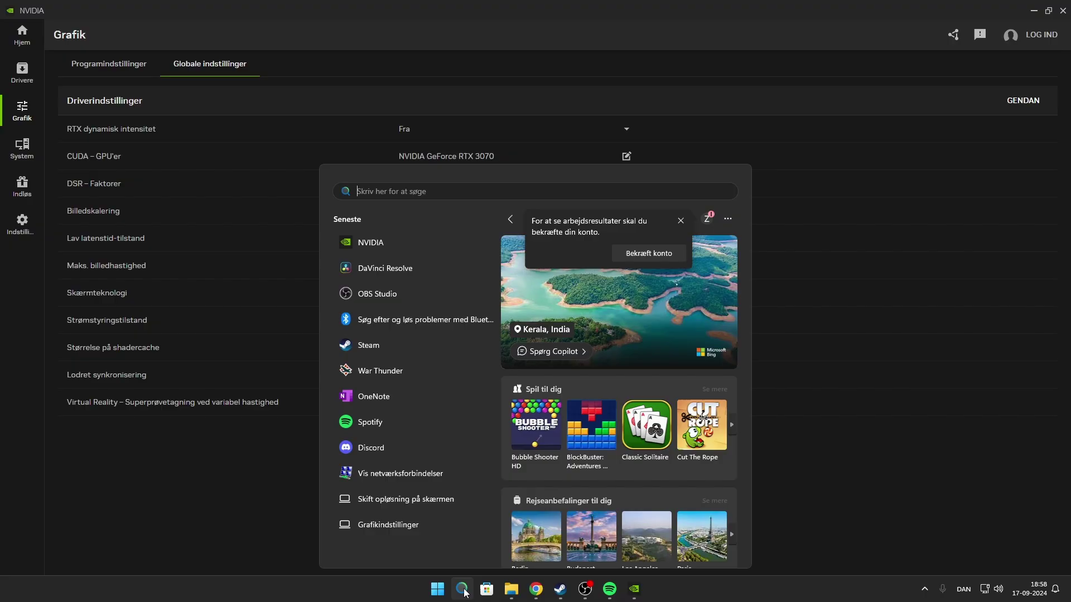
text(nvidia)
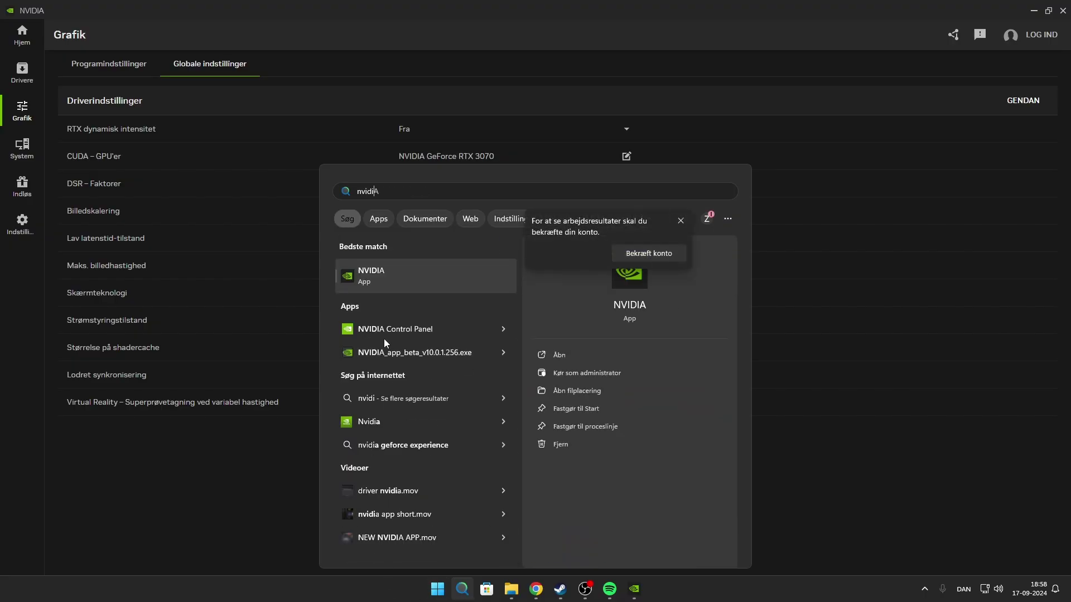
Step: Launch NVIDIA Control Panel, set Shader Cache Size to Disabled, and confirm with Ja
click(374, 334)
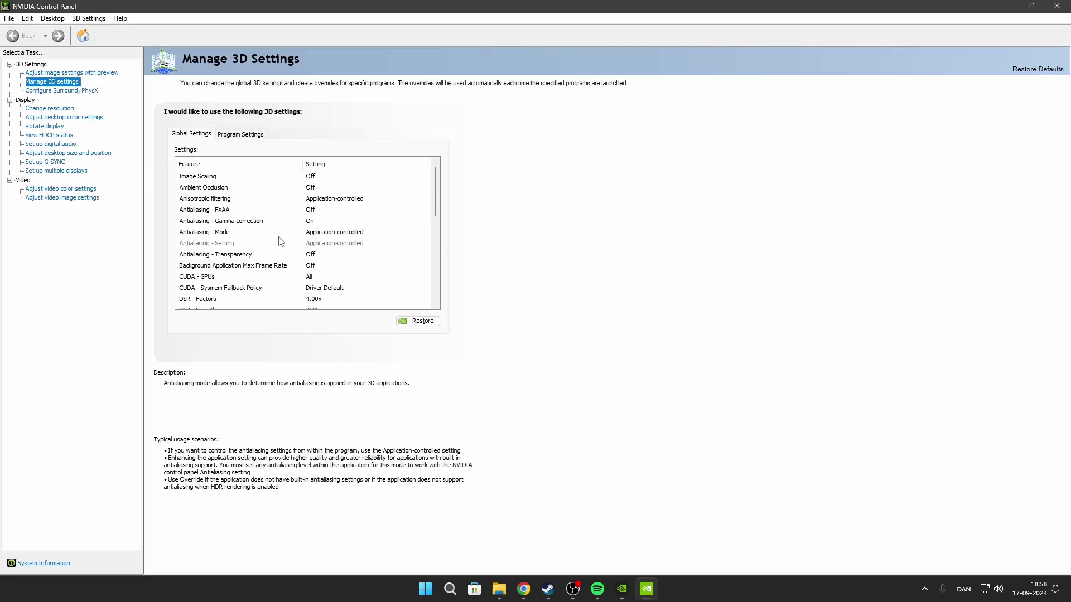
scroll(255, 226, down, 1)
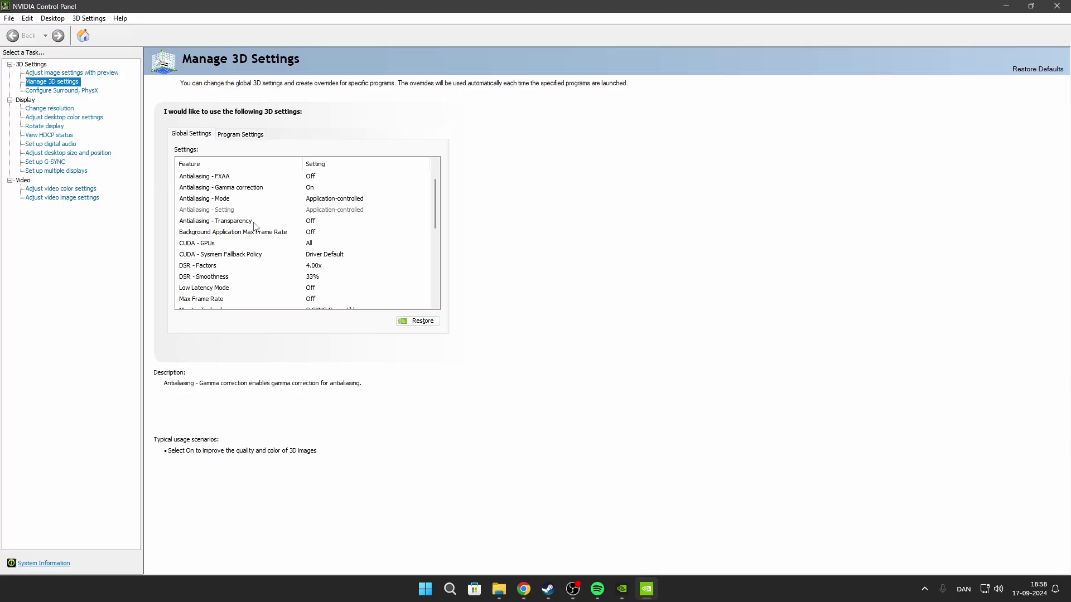
scroll(255, 226, down, 1)
scroll(256, 227, down, 1)
scroll(255, 226, down, 1)
scroll(255, 226, down, 1)
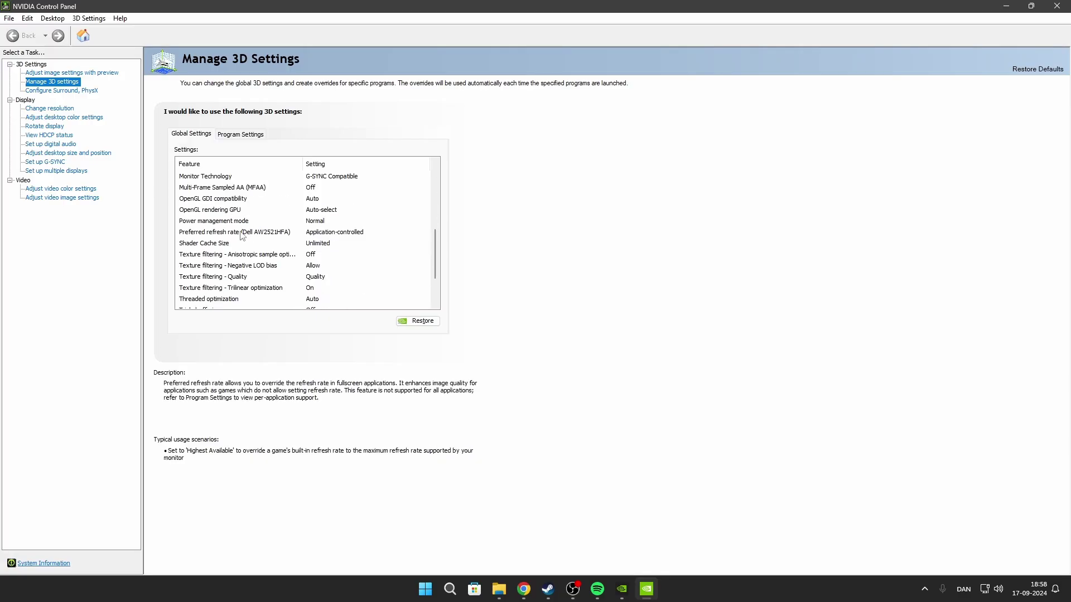
click(318, 246)
click(318, 243)
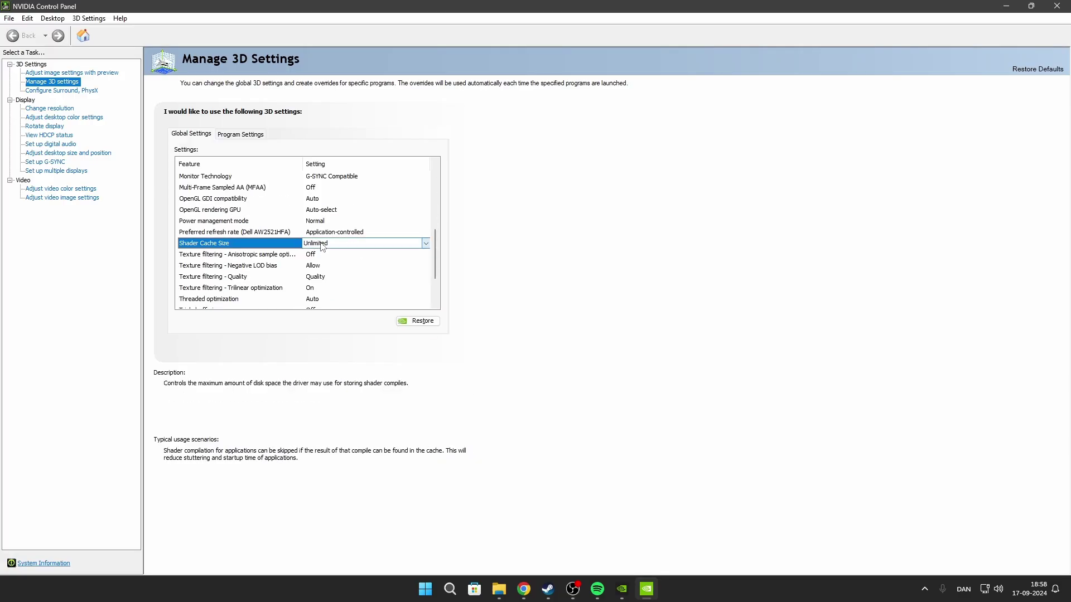
click(321, 265)
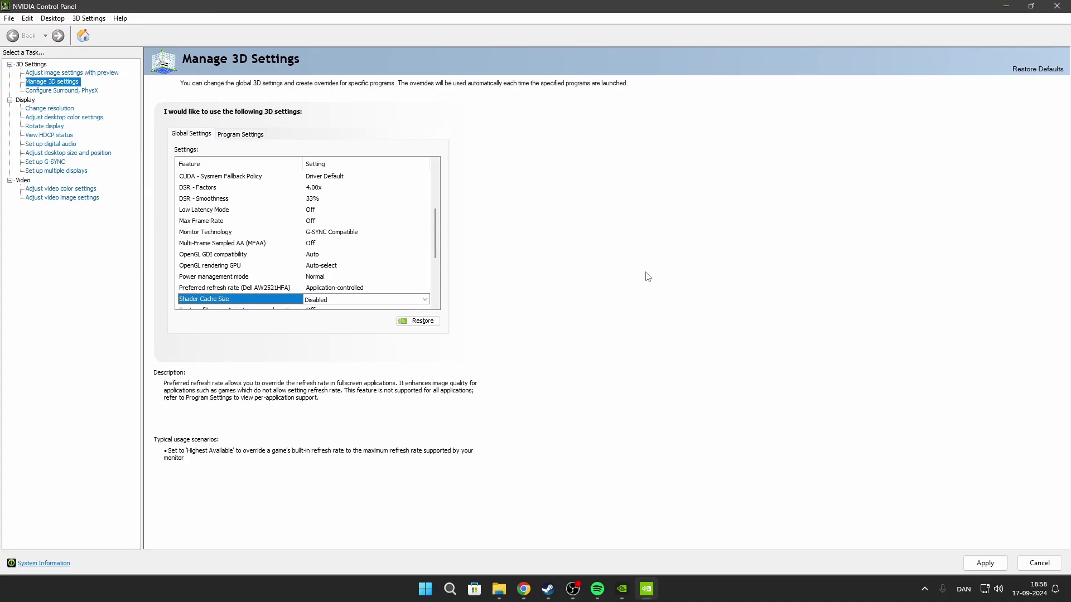
click(1054, 6)
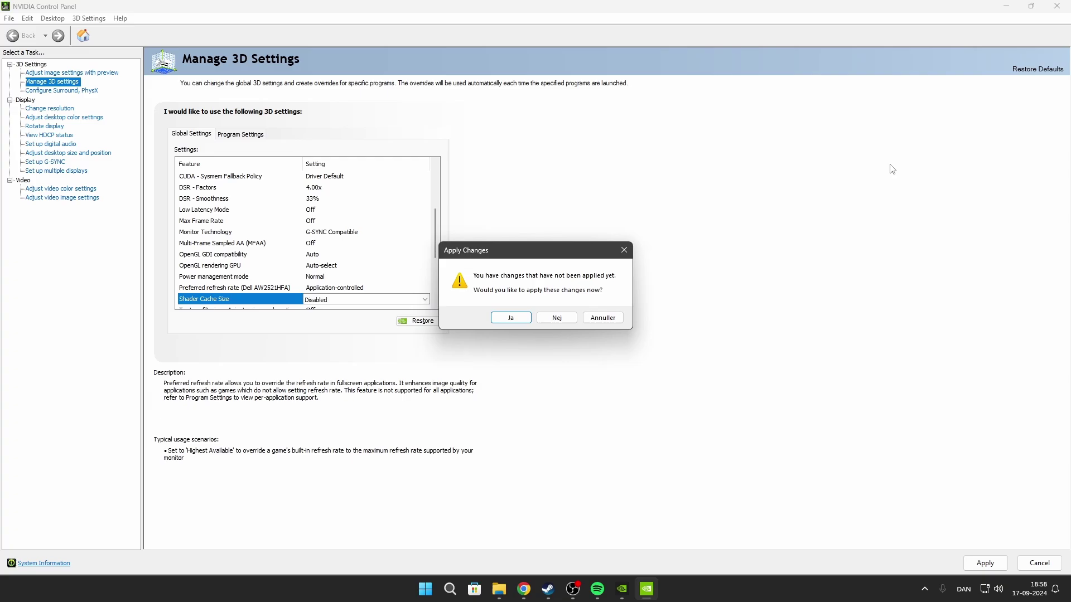
click(513, 321)
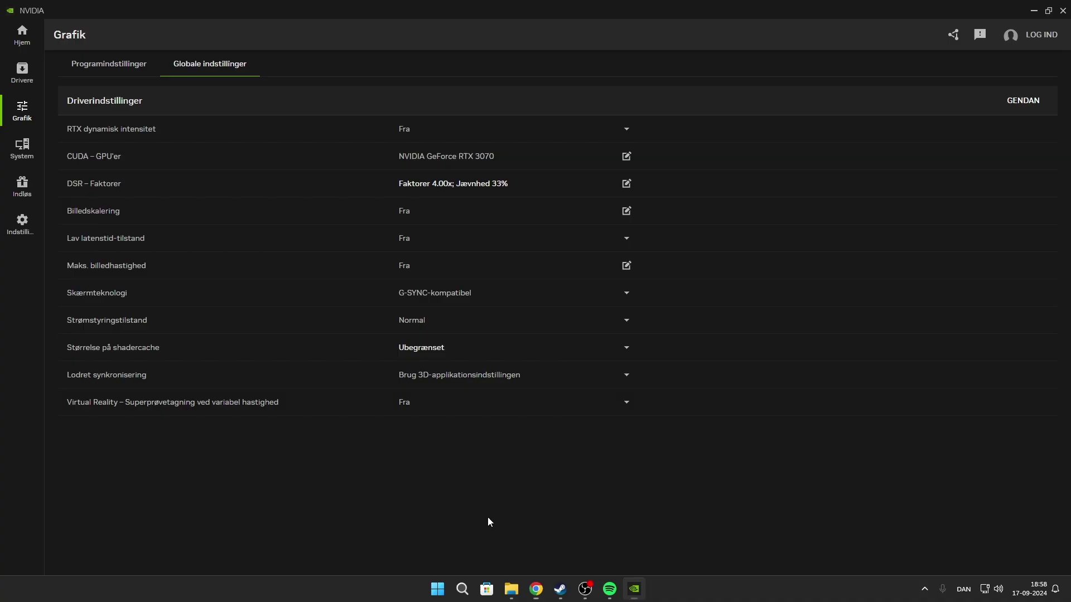
Step: Open the Run dialog and edit the Åbn field to %LocalAppData%
key(super+r)
text(%temp%)
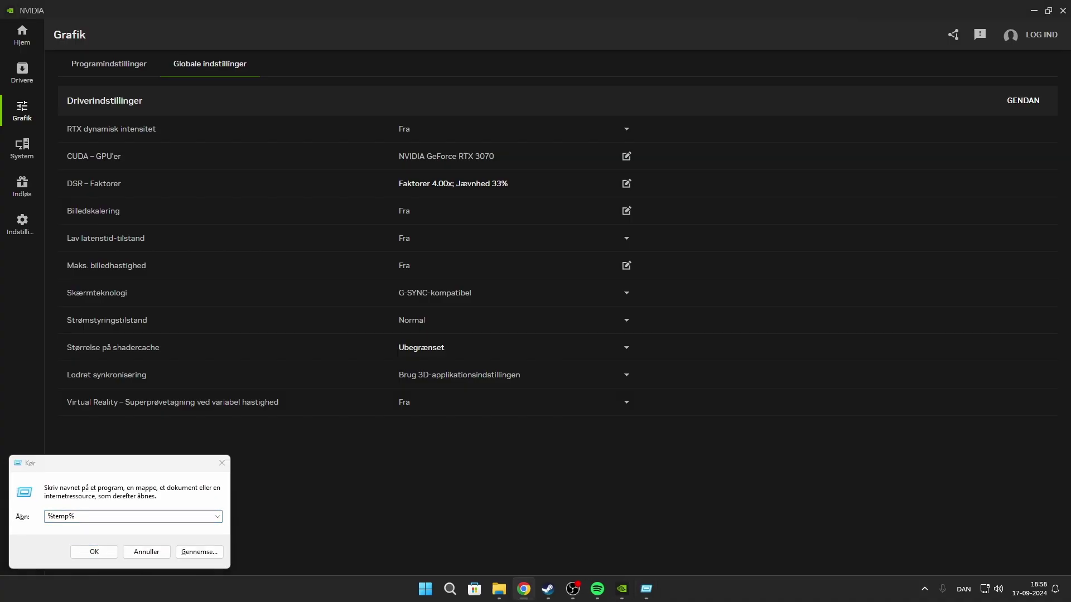
click(80, 515)
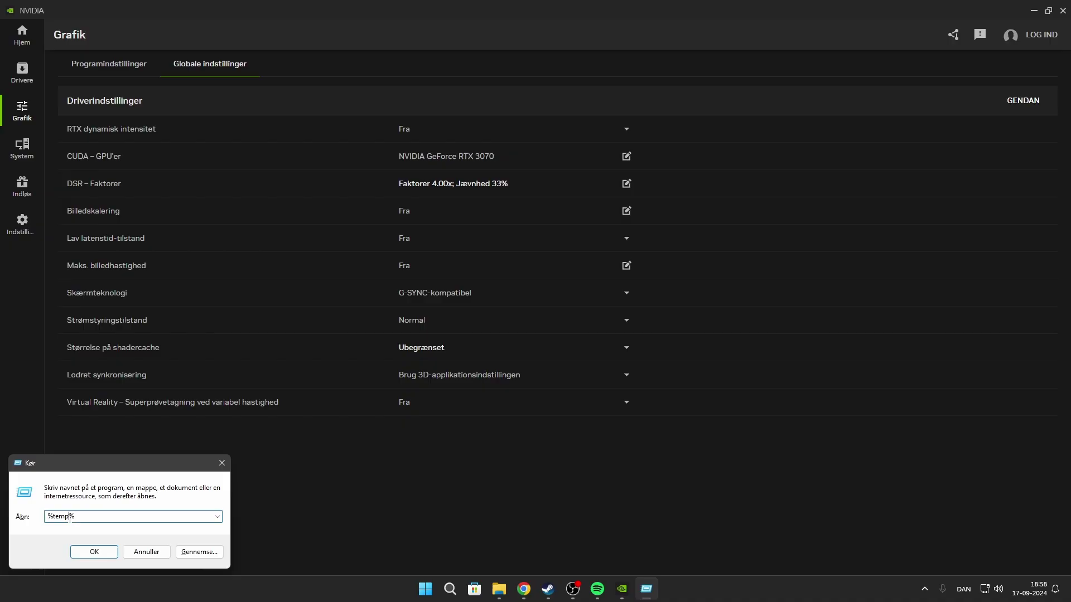
key(BackSpace)
key(BackSpace)
key(BackSpace)
text(App)
Step: Open AppData\Local\NVIDIA\GLCache and delete its hash-named cache folder
click(94, 551)
scroll(405, 373, down, 1)
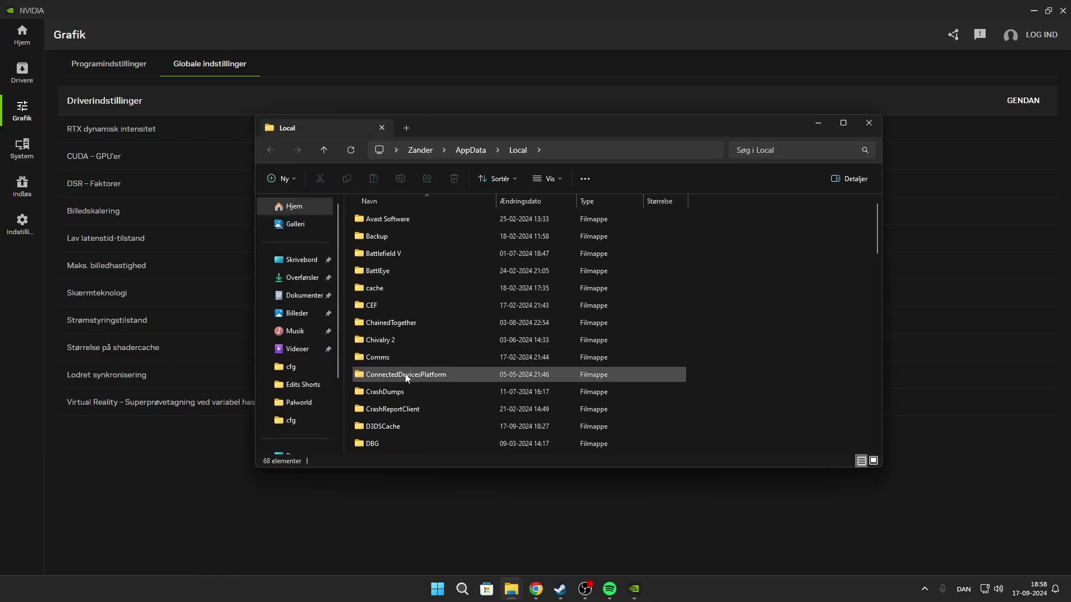
key(n)
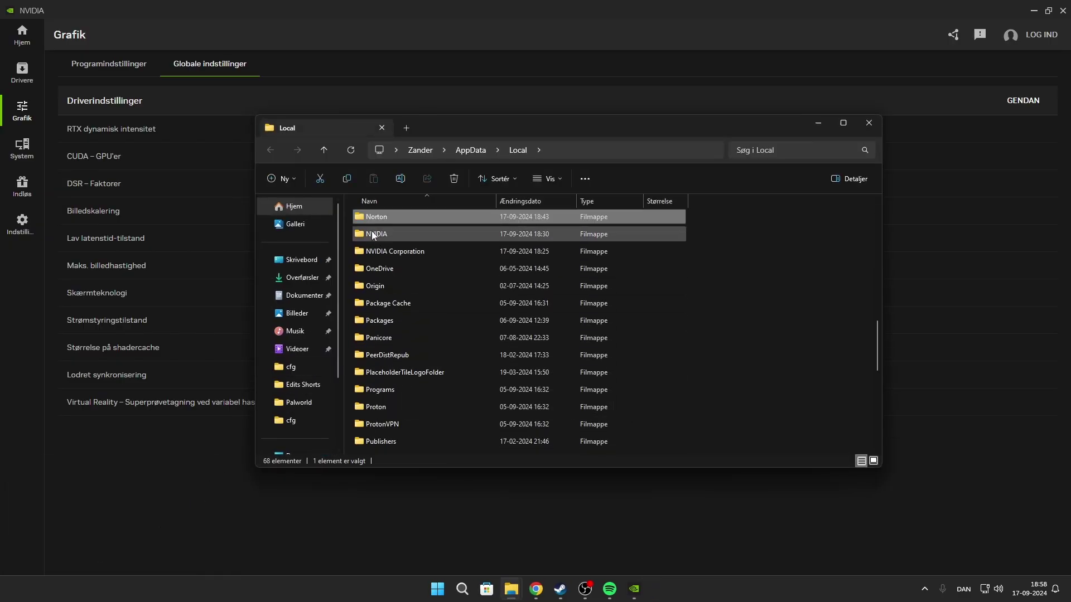
double_click(372, 234)
double_click(375, 219)
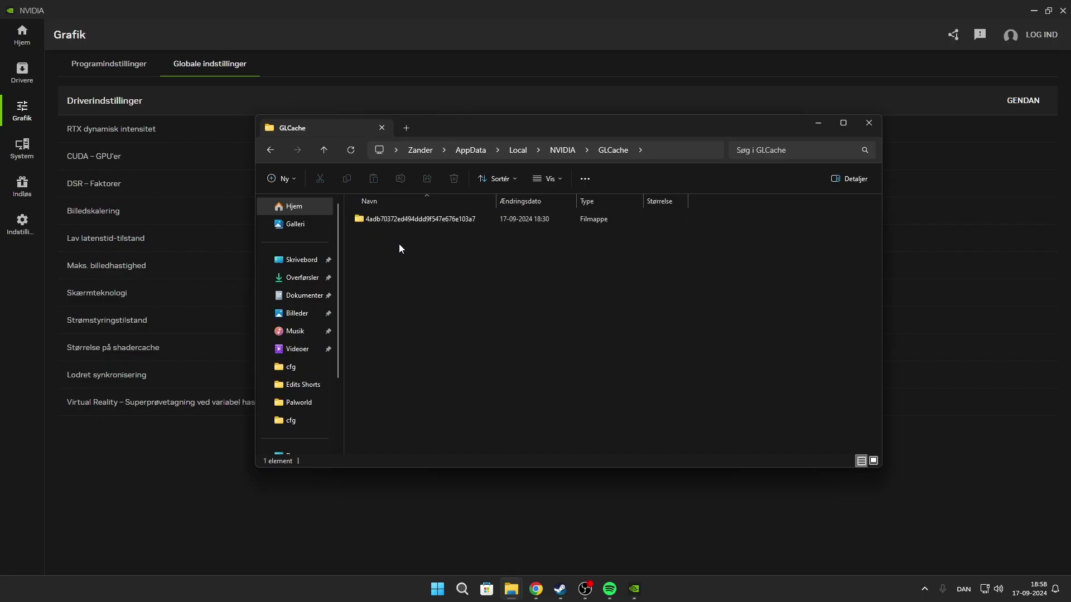
drag(467, 260, 401, 210)
click(456, 178)
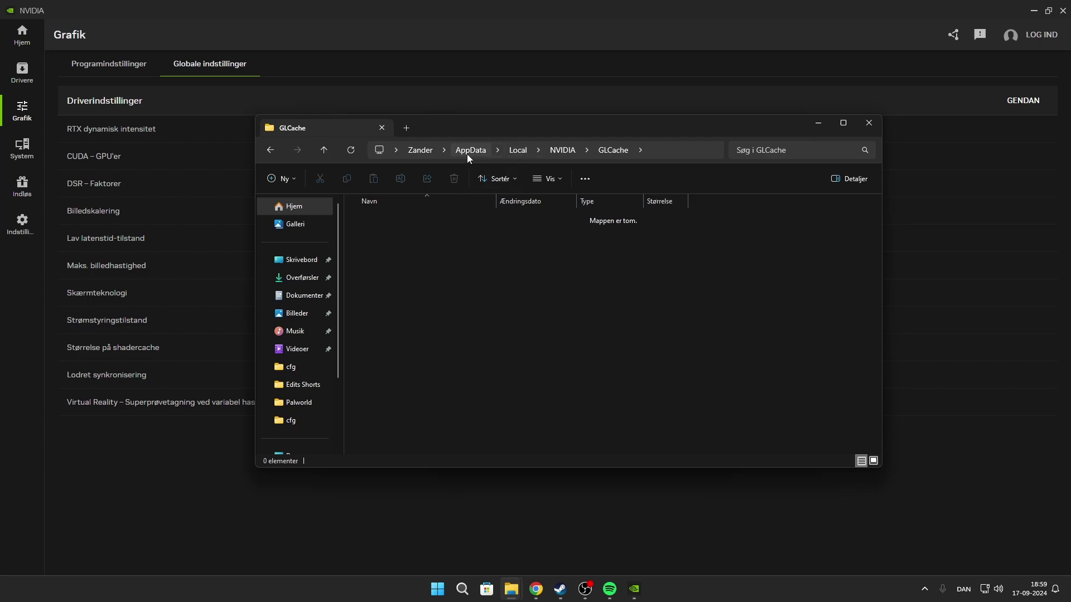
Step: Delete all files in AppData\LocalLow\NVIDIA\PerDriverVersion\DXCache
click(467, 152)
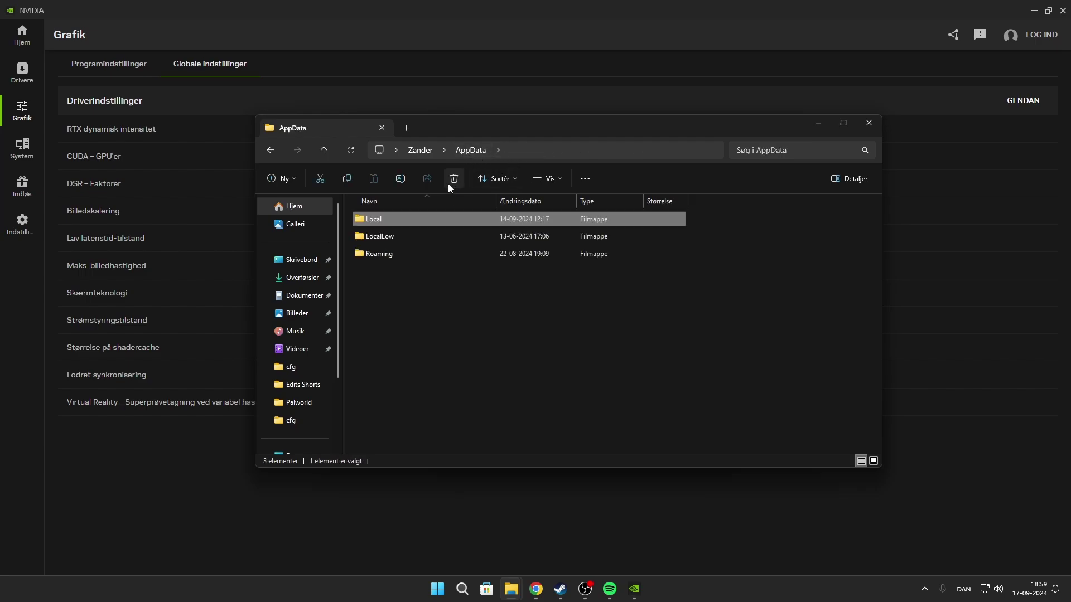
double_click(398, 236)
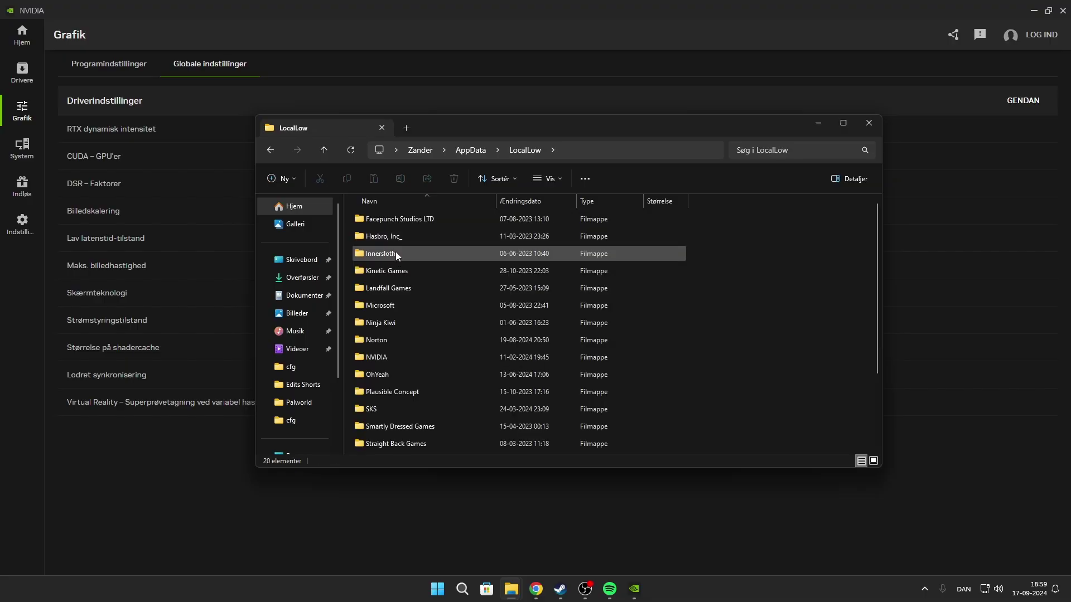
key(n)
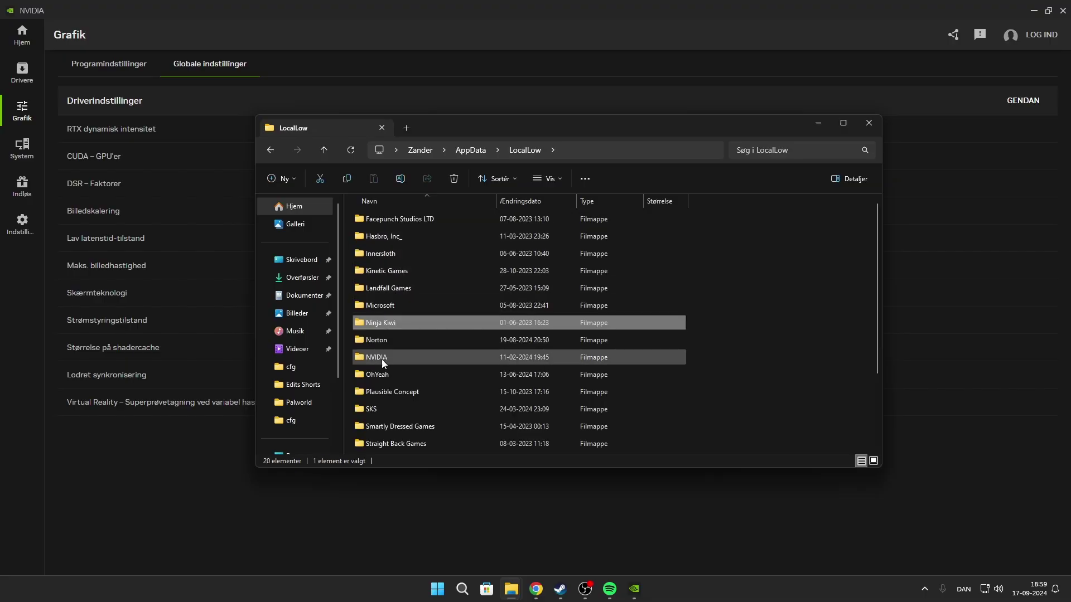
double_click(382, 359)
double_click(381, 217)
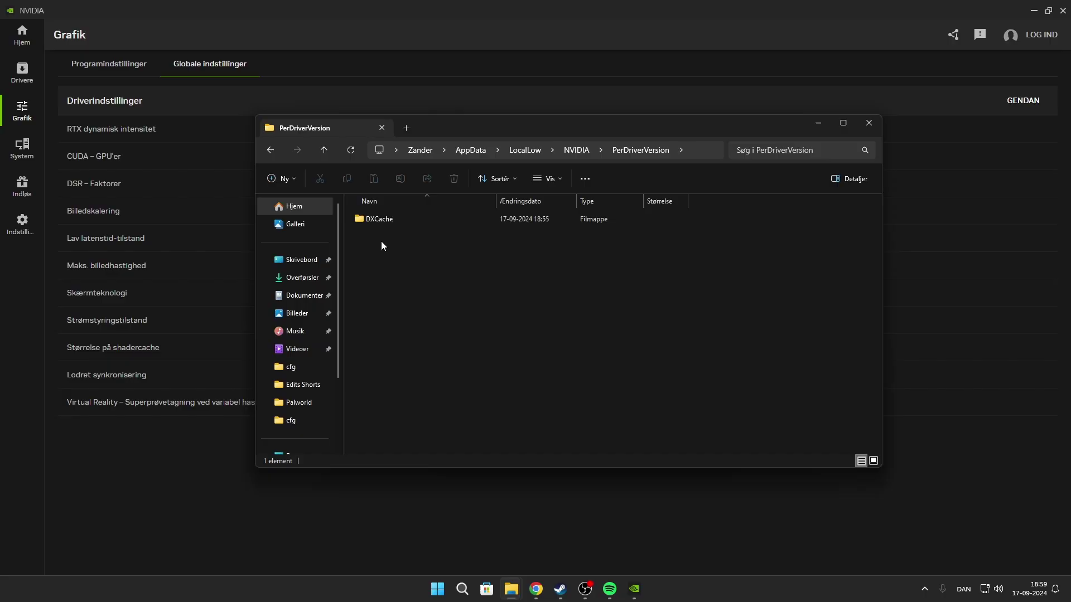
double_click(386, 219)
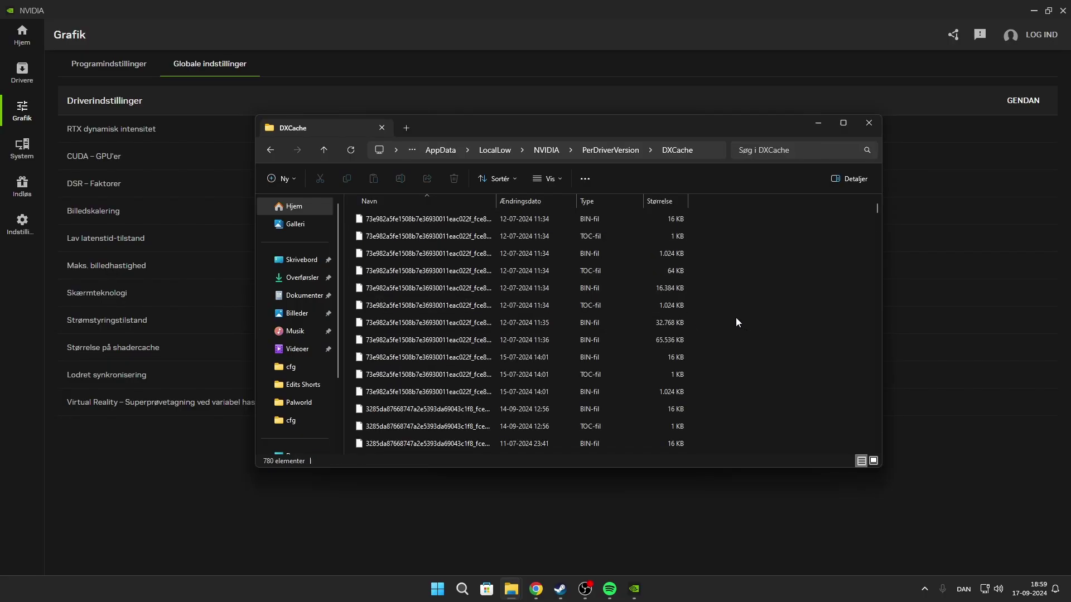
key(ctrl+a)
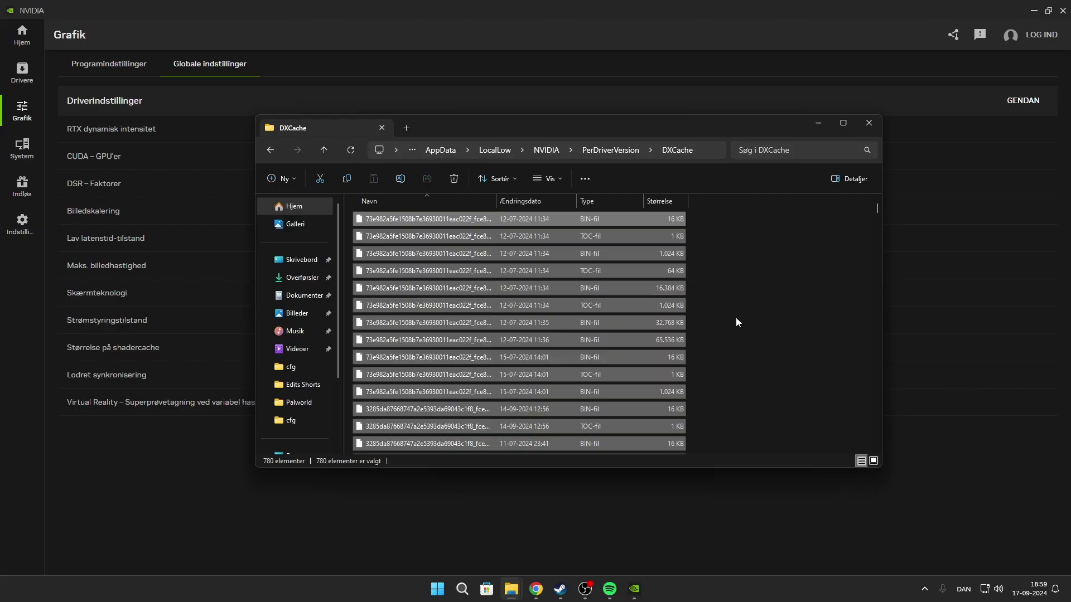
key(Delete)
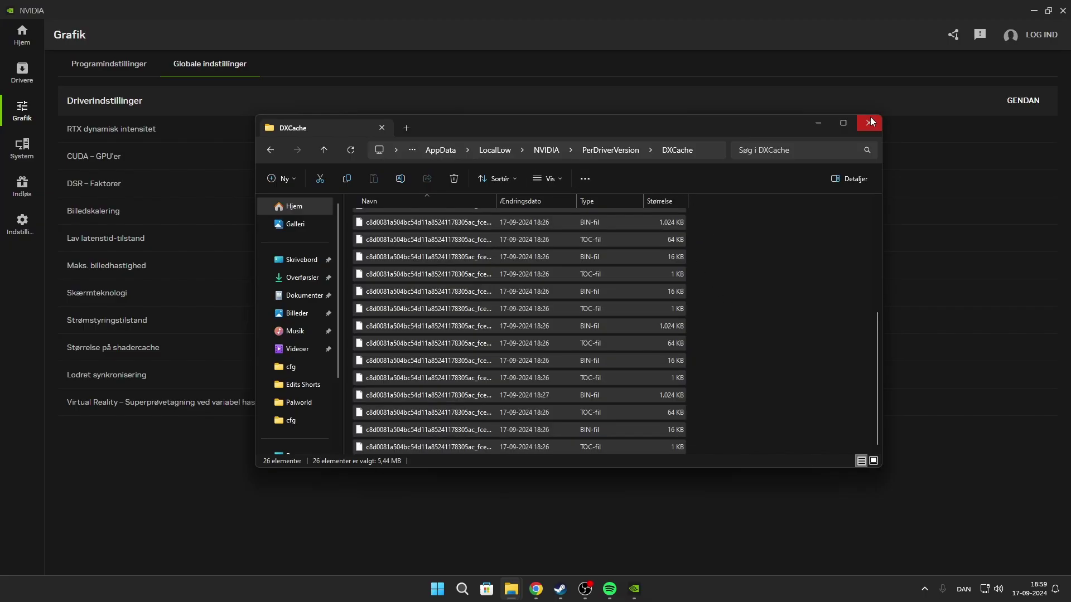
Step: Close File Explorer and relaunch NVIDIA Control Panel from Windows search
click(868, 122)
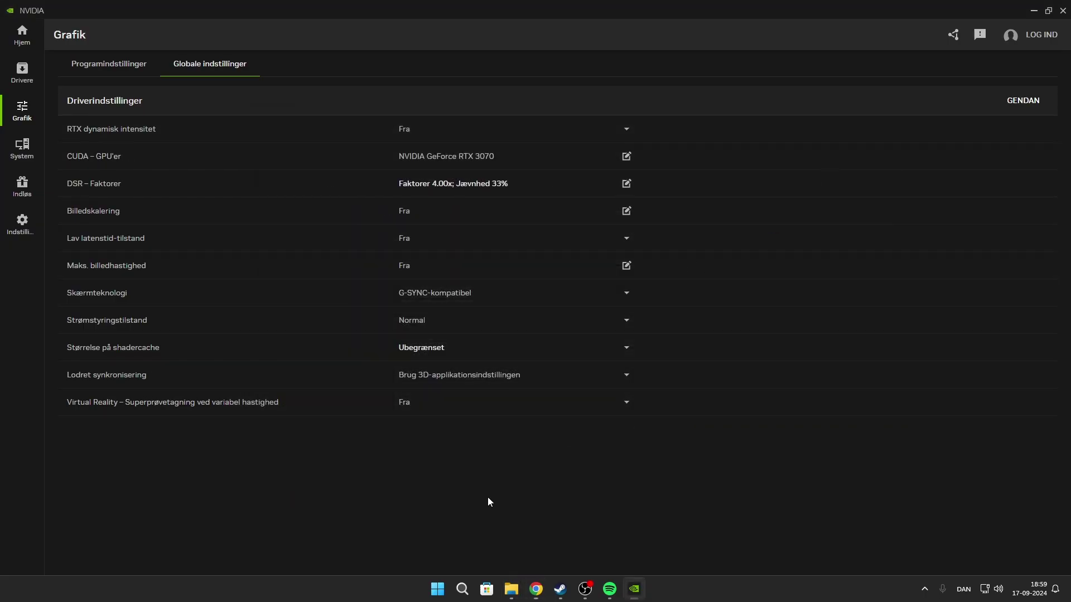
click(462, 589)
text(n)
key(BackSpace)
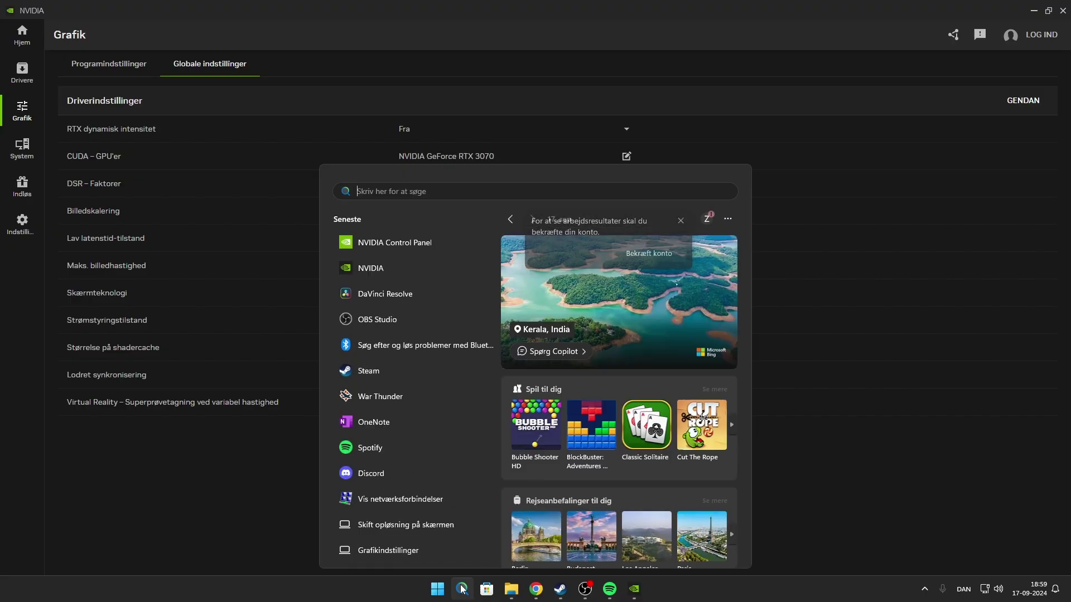
text(nviDIA Control Panel)
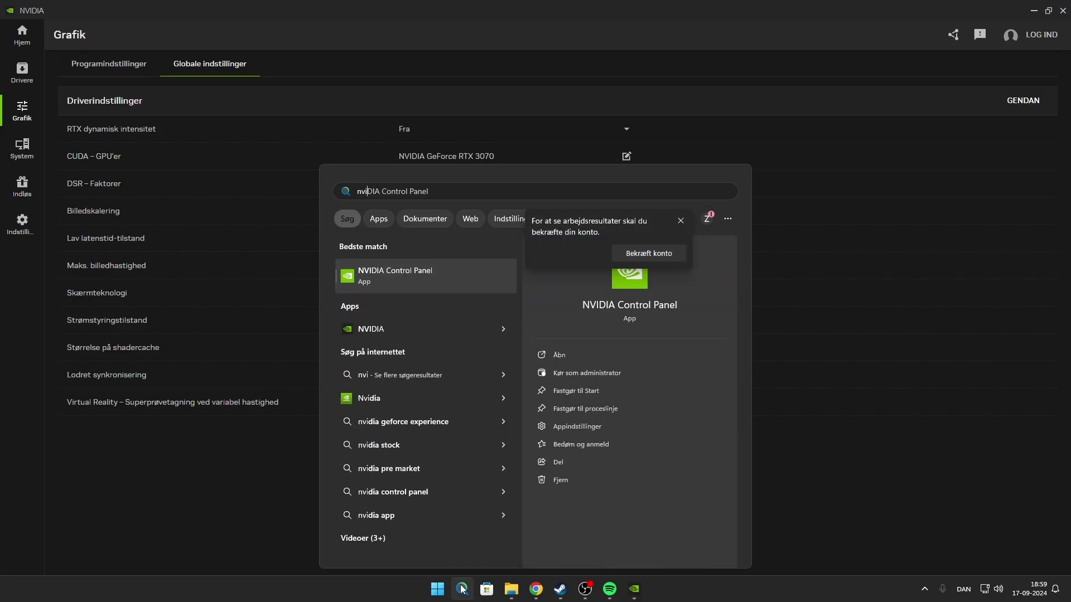
click(395, 266)
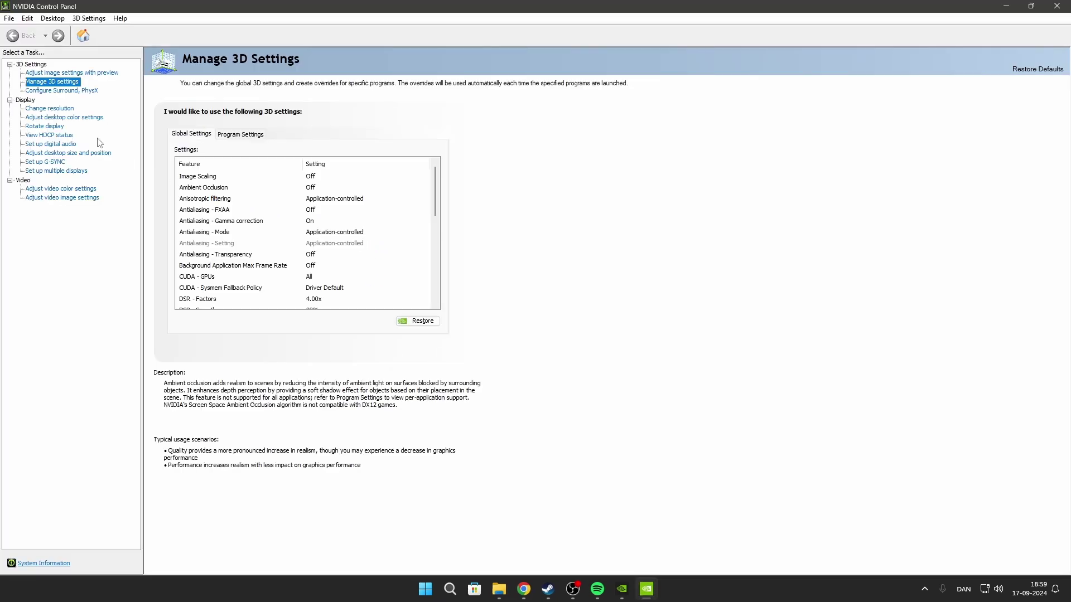
scroll(288, 258, down, 2)
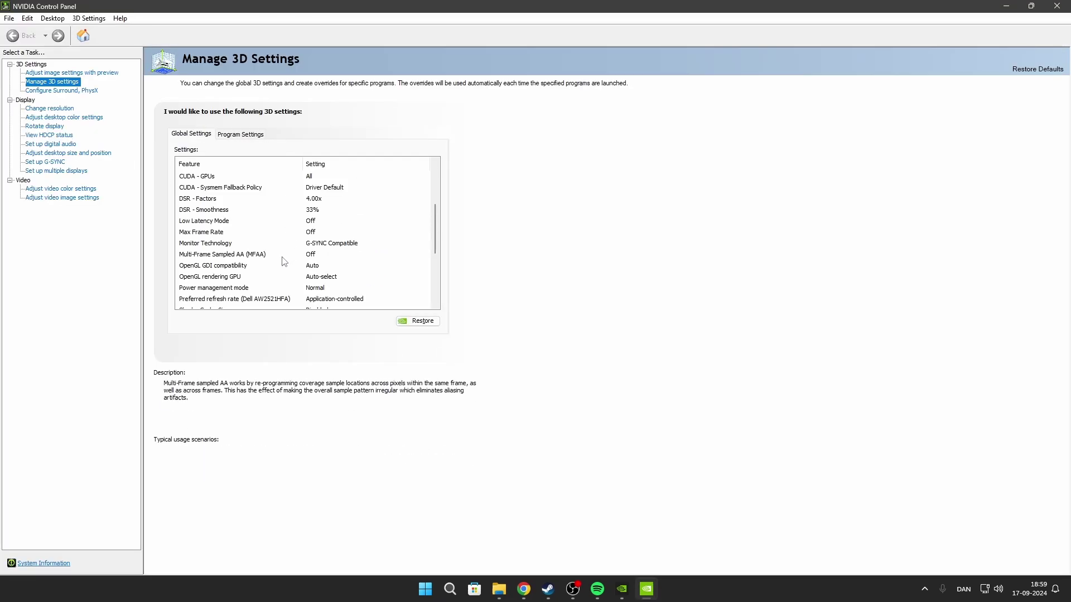
scroll(279, 251, down, 2)
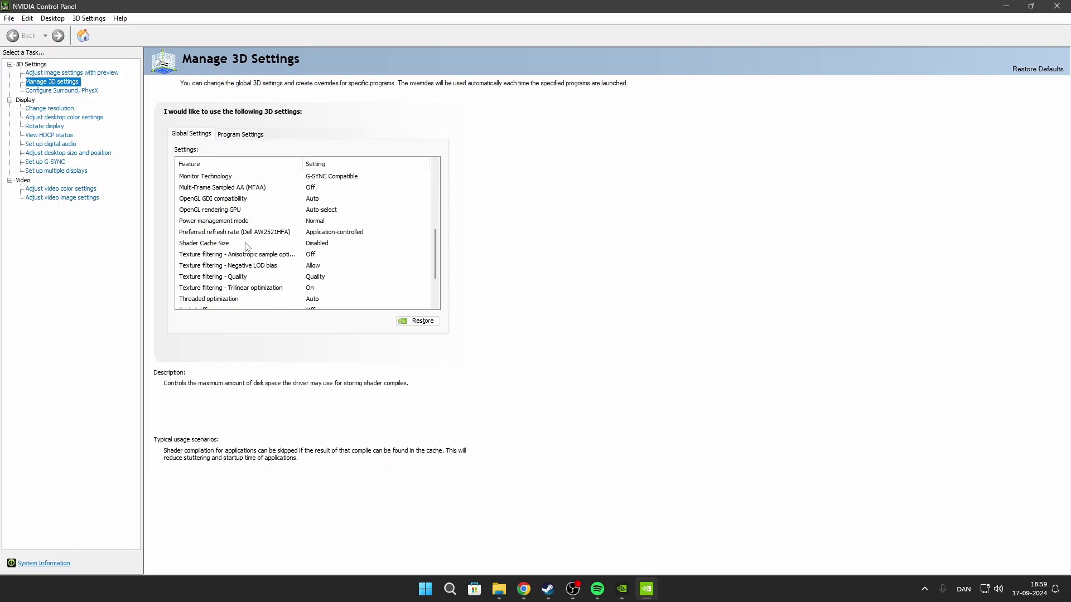
Step: Choose Unlimited for Shader Cache Size in Global Settings and apply
click(279, 243)
click(317, 244)
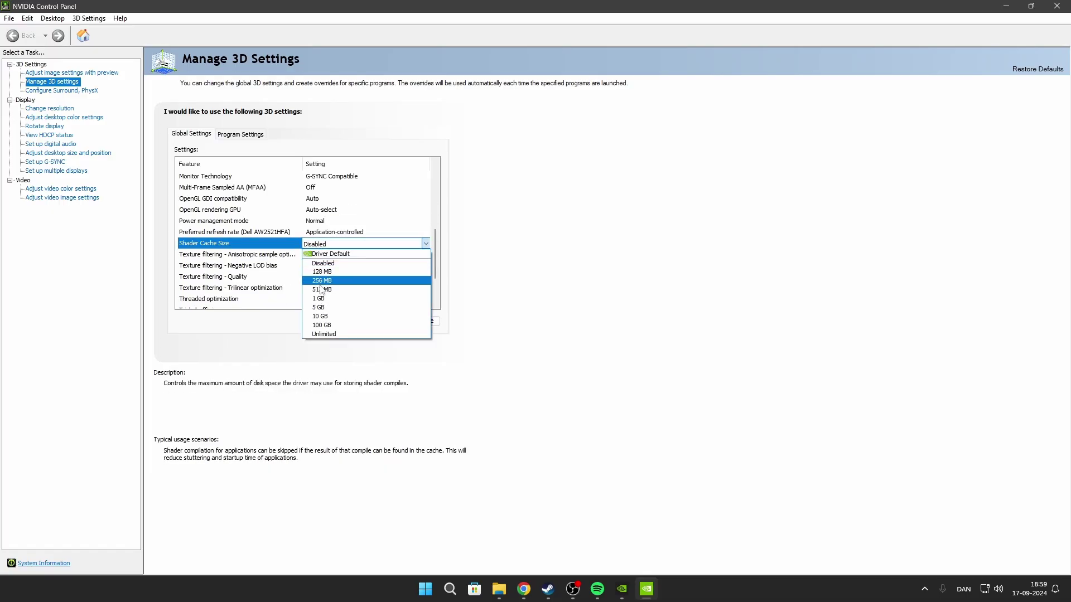
click(323, 337)
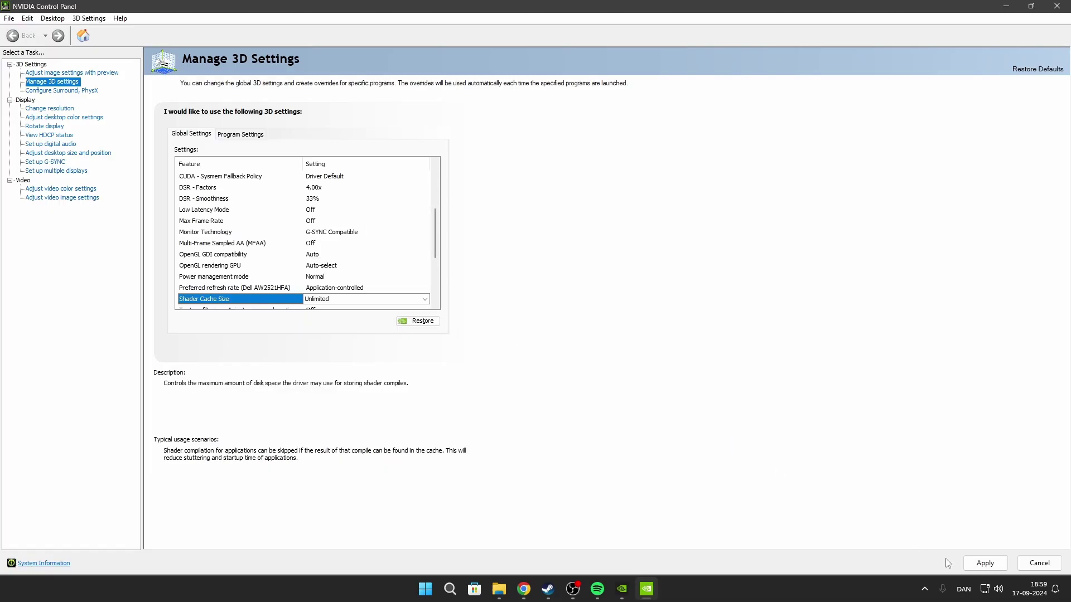
click(982, 564)
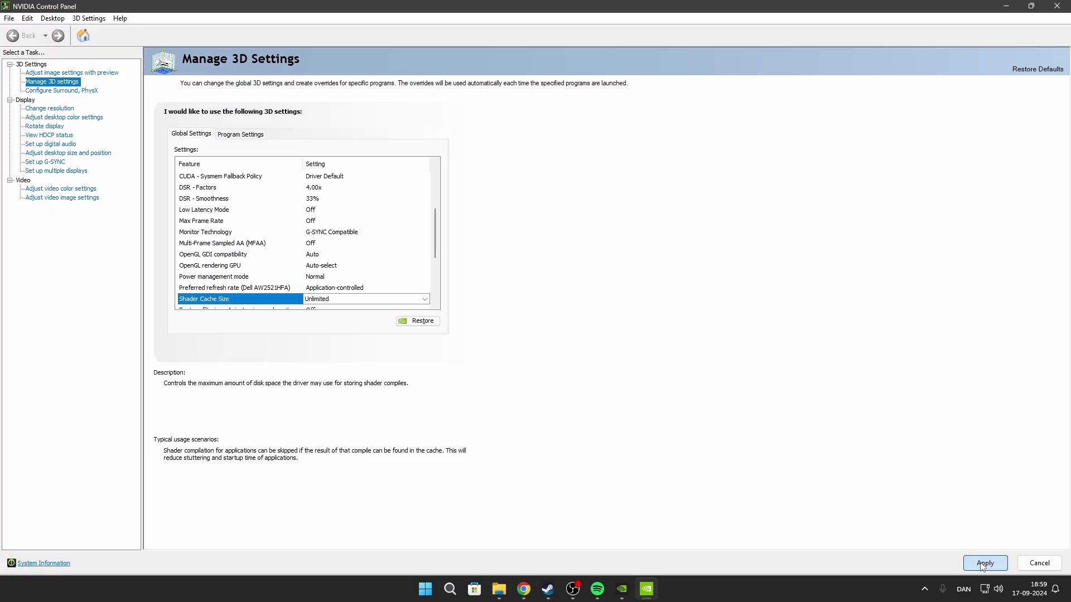